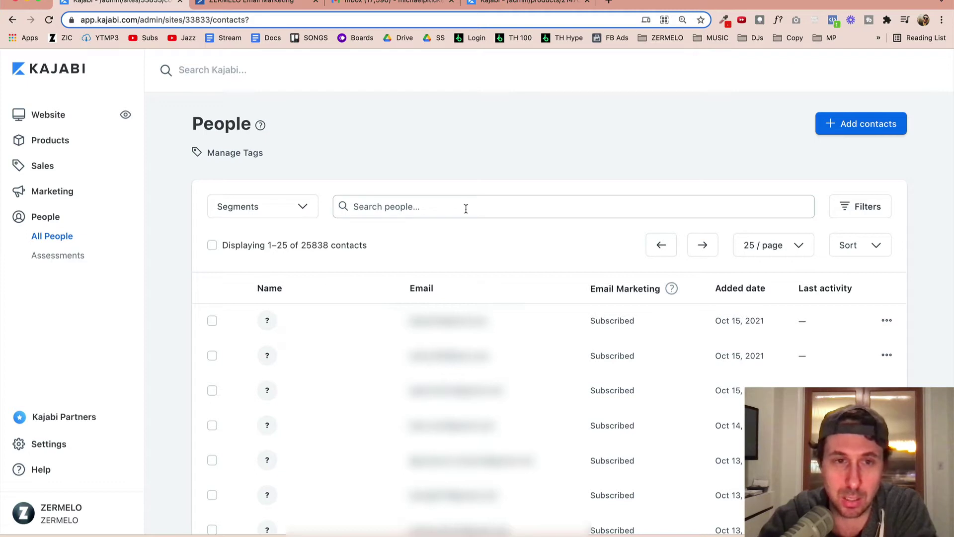
Step: Add a People filter with Category Products and Conditional Has
{"action": "left_click", "coordinate": [846, 208]}
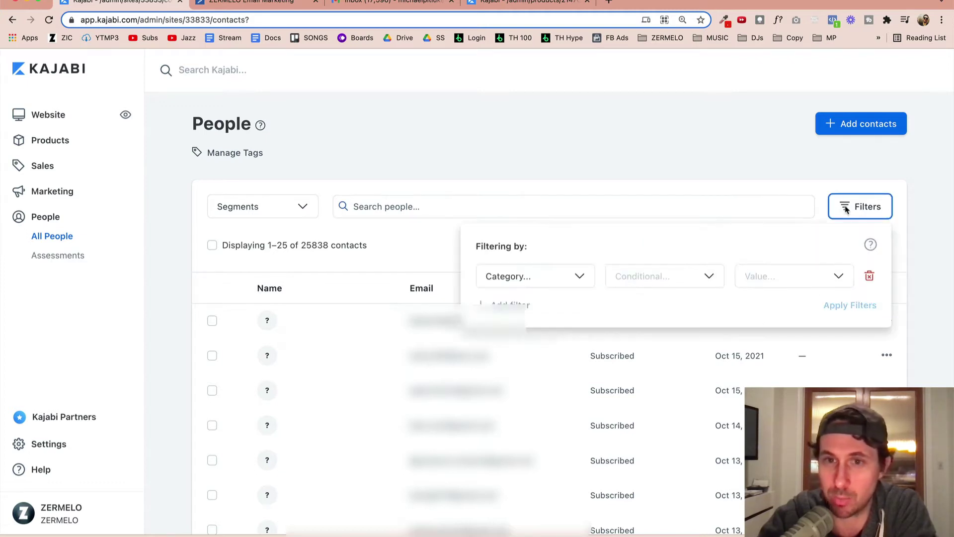
{"action": "left_click", "coordinate": [579, 277]}
{"action": "scroll", "coordinate": [492, 416], "scroll_direction": "down", "scroll_amount": 3}
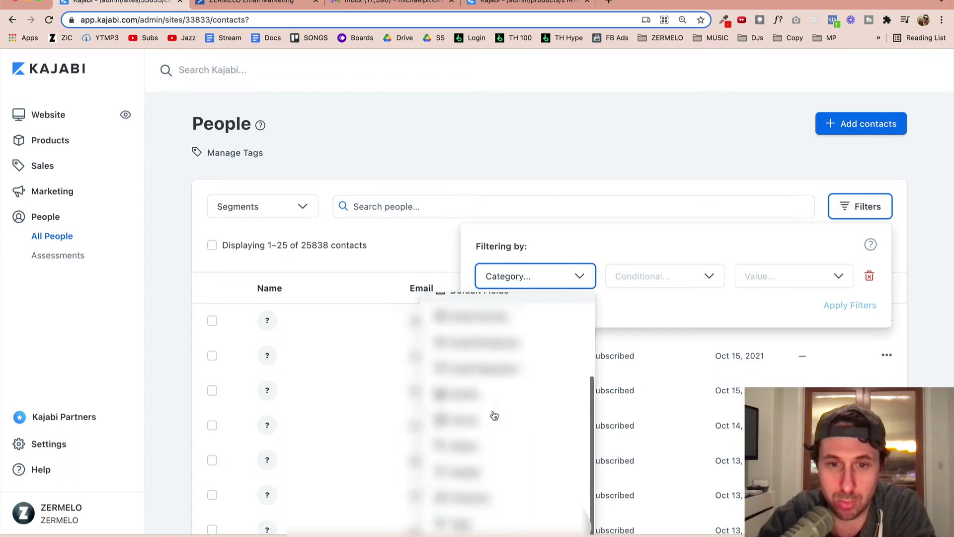
{"action": "left_click", "coordinate": [472, 502]}
{"action": "left_click", "coordinate": [711, 279]}
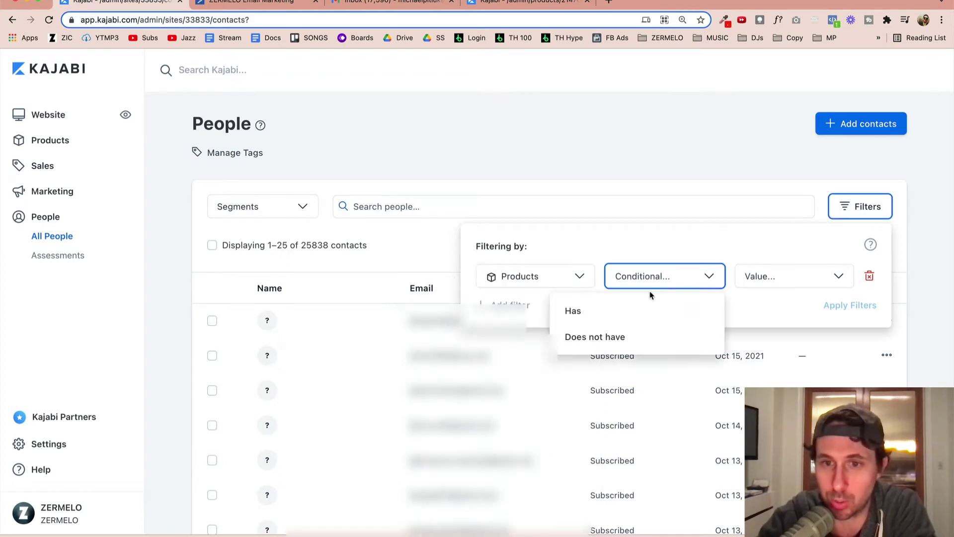
{"action": "left_click", "coordinate": [611, 318]}
Step: Choose only the second Start To Finish product as the value and apply the filter
{"action": "left_click", "coordinate": [837, 276]}
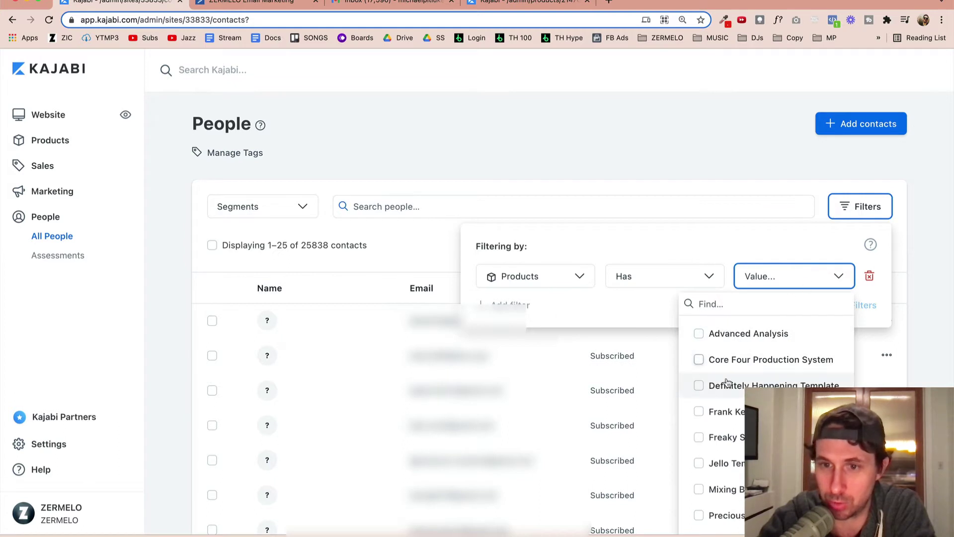
{"action": "scroll", "coordinate": [723, 423], "scroll_direction": "down", "scroll_amount": 6}
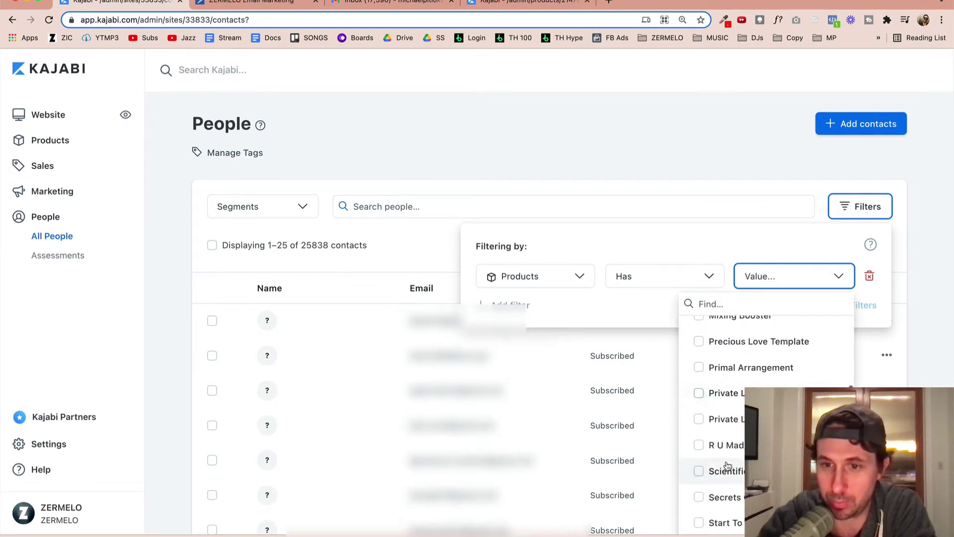
{"action": "scroll", "coordinate": [727, 465], "scroll_direction": "down", "scroll_amount": 1}
{"action": "left_click", "coordinate": [698, 390]}
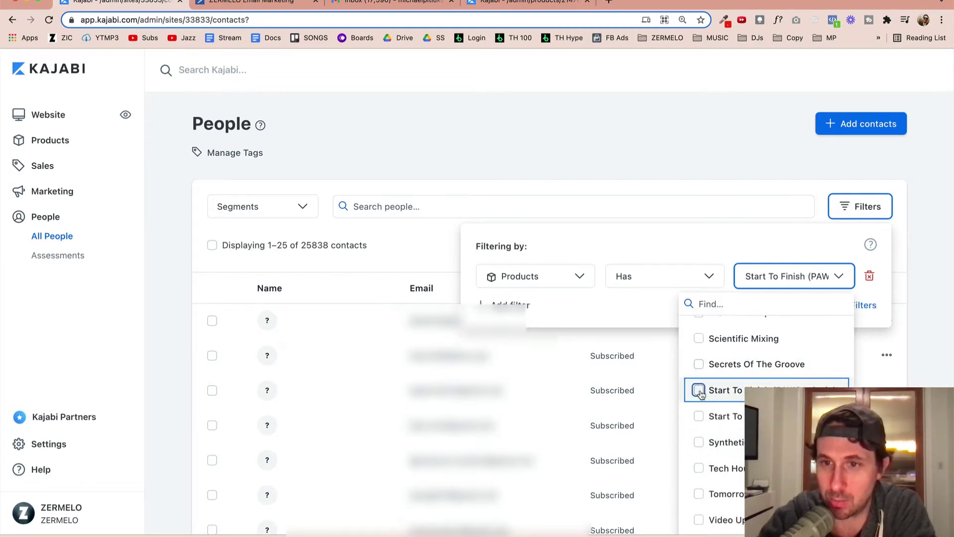
{"action": "left_click", "coordinate": [755, 244]}
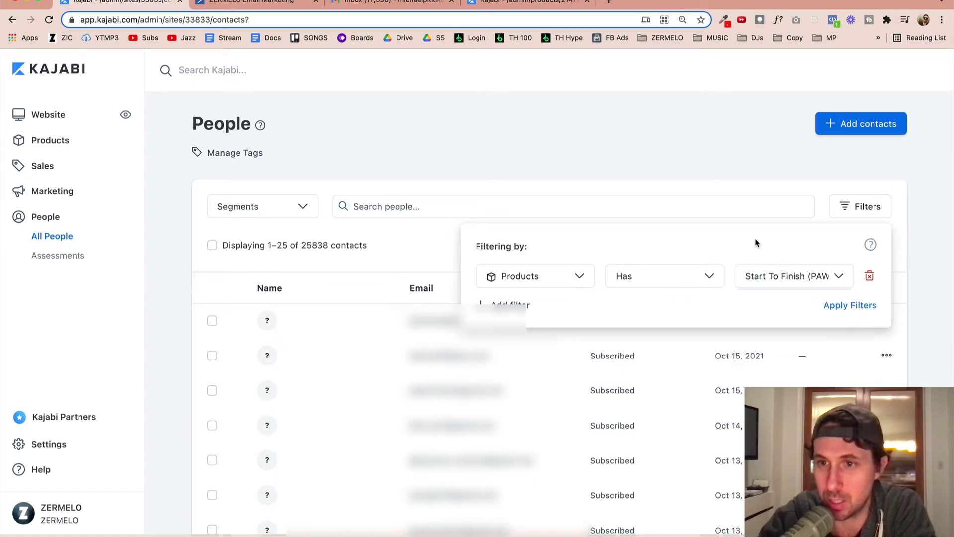
{"action": "left_click", "coordinate": [843, 278]}
{"action": "scroll", "coordinate": [792, 348], "scroll_direction": "down", "scroll_amount": 8}
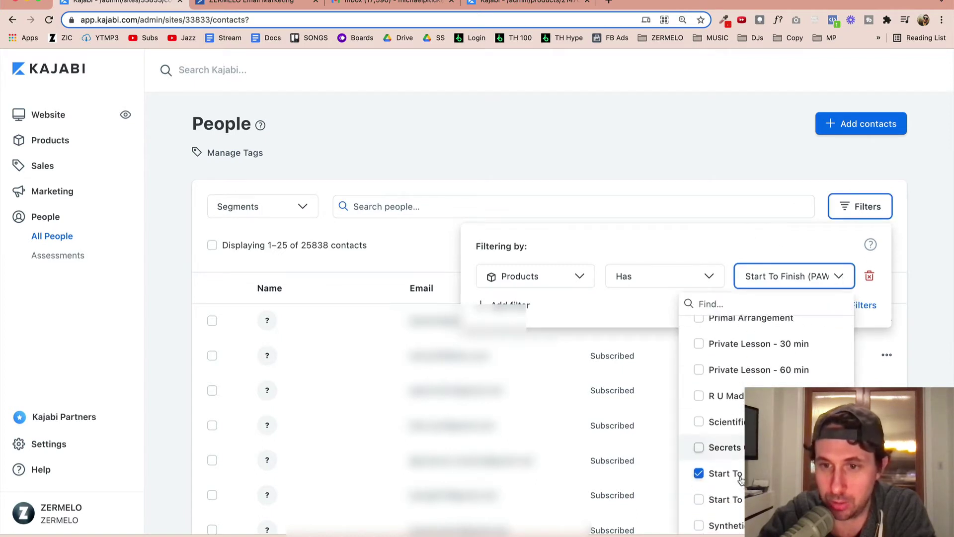
{"action": "left_click", "coordinate": [698, 500]}
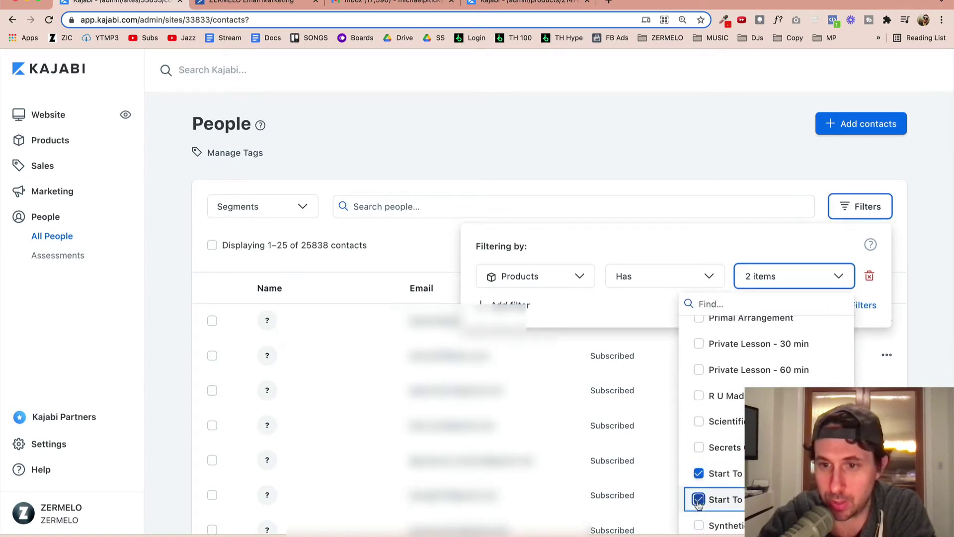
{"action": "left_click", "coordinate": [698, 473]}
{"action": "left_click", "coordinate": [768, 257]}
{"action": "left_click", "coordinate": [844, 307]}
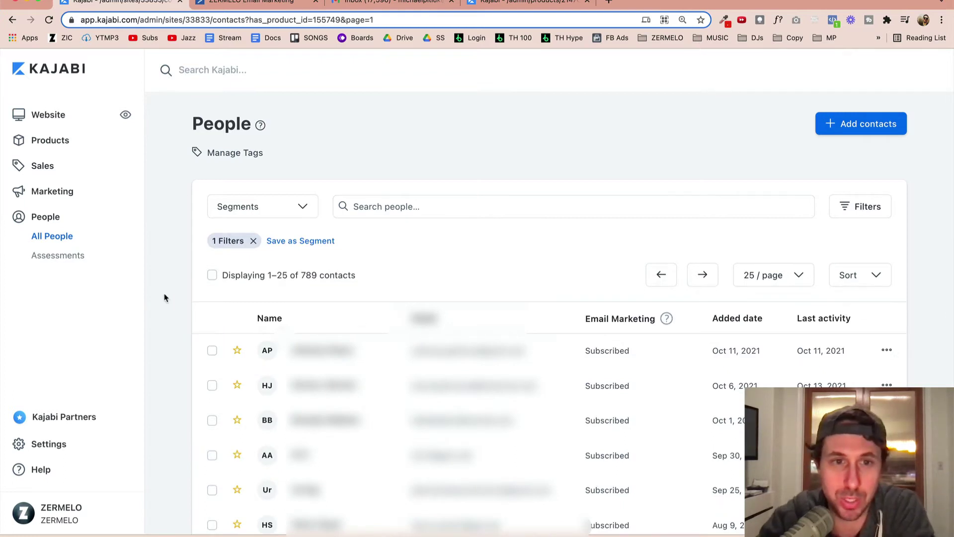
Step: Select all 789 filtered contacts and submit a Bulk Actions export to email
{"action": "left_click", "coordinate": [213, 276]}
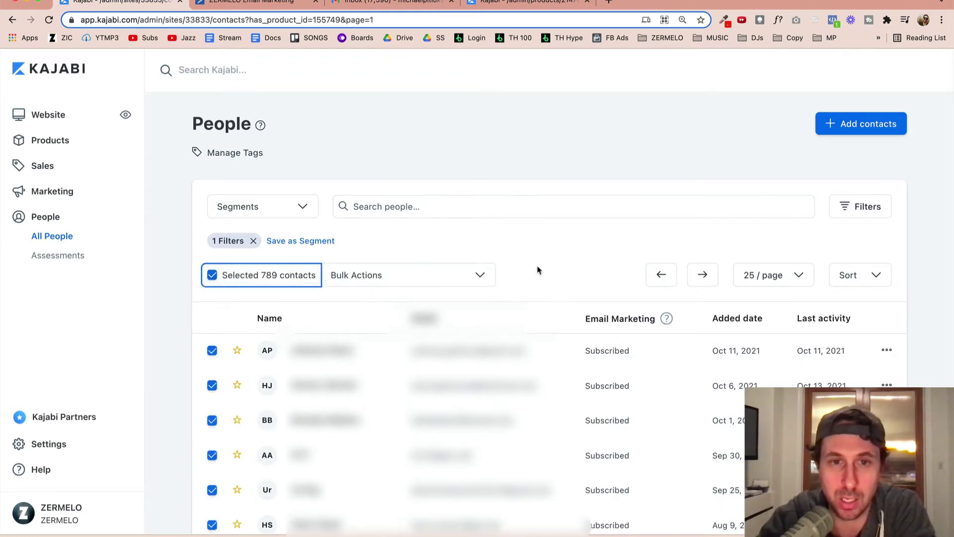
{"action": "left_click", "coordinate": [479, 275]}
{"action": "scroll", "coordinate": [402, 412], "scroll_direction": "down", "scroll_amount": 3}
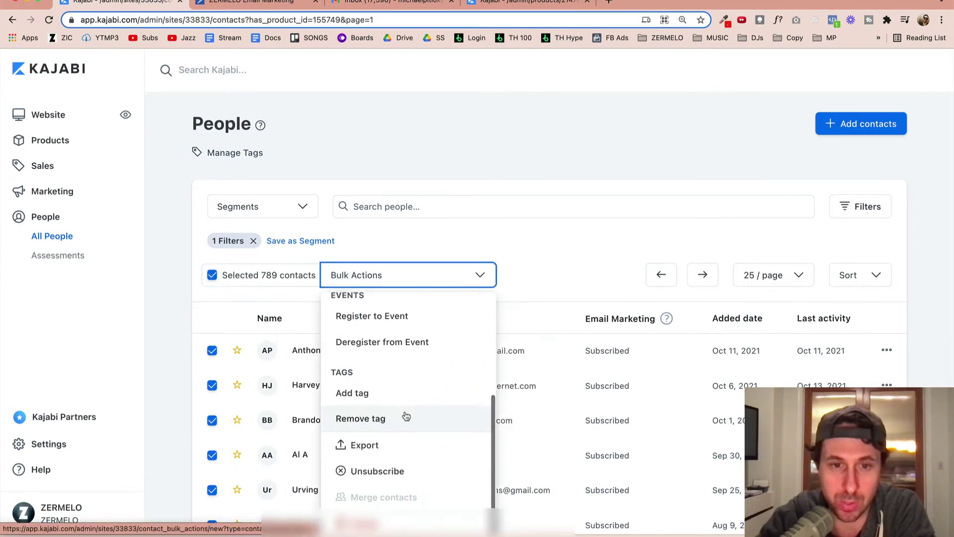
{"action": "scroll", "coordinate": [405, 416], "scroll_direction": "down", "scroll_amount": 2}
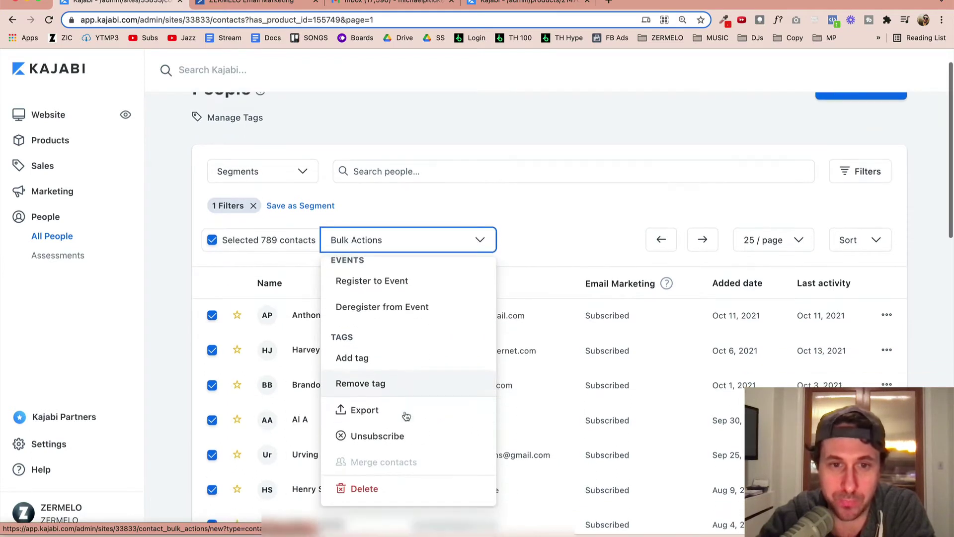
{"action": "left_click", "coordinate": [366, 410]}
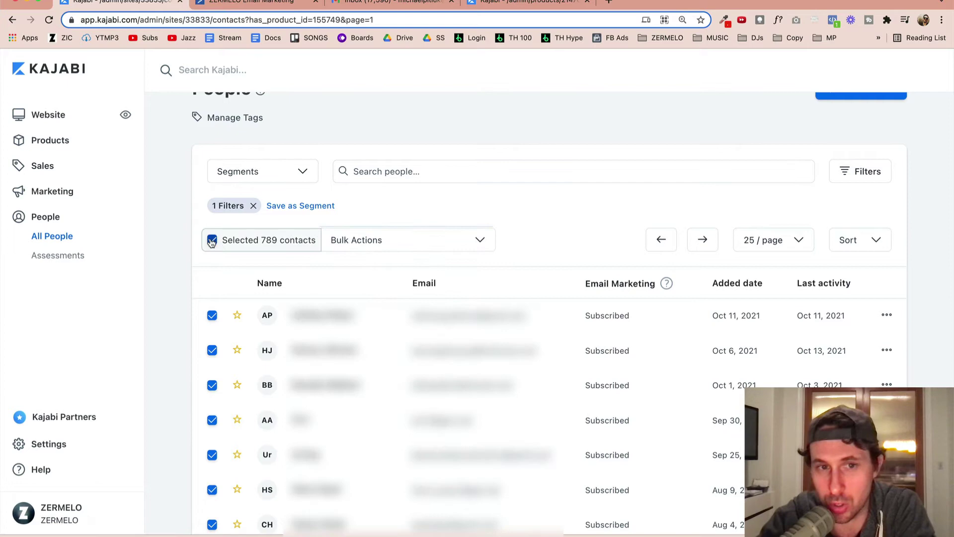
{"action": "left_click", "coordinate": [426, 247]}
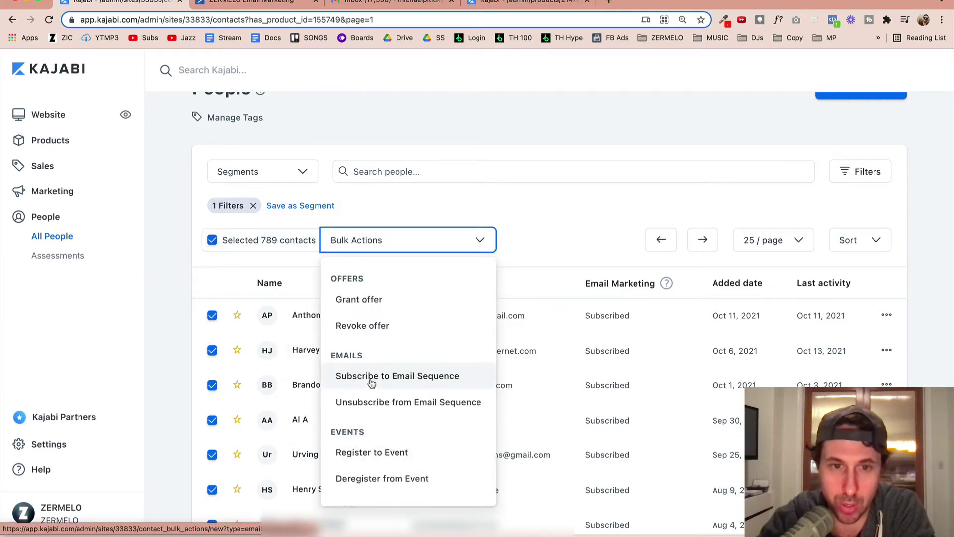
{"action": "scroll", "coordinate": [370, 432], "scroll_direction": "down", "scroll_amount": 3}
{"action": "left_click", "coordinate": [364, 411]}
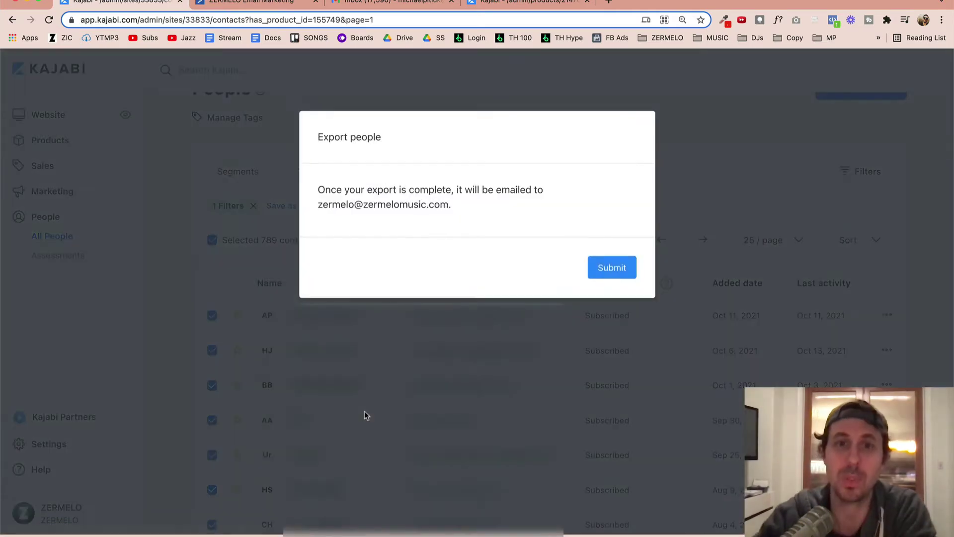
{"action": "left_click", "coordinate": [611, 268]}
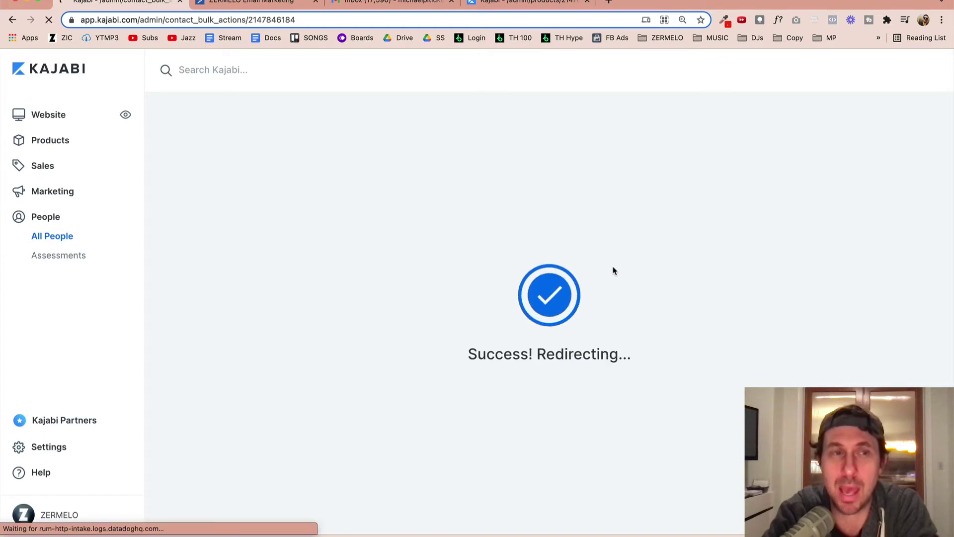
Step: Switch to ActiveCampaign and view all 25,838 contacts on the Contacts page
{"action": "left_click", "coordinate": [264, 2]}
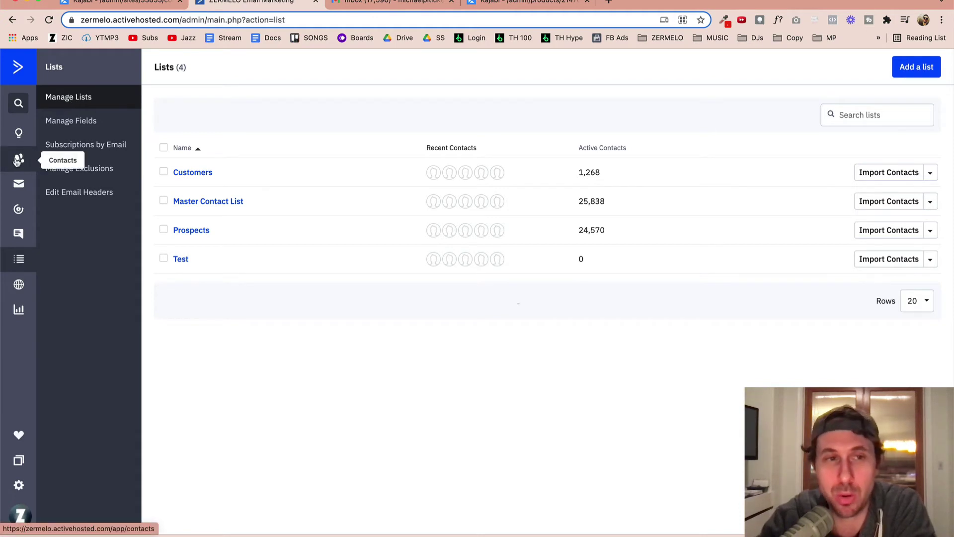
{"action": "left_click", "coordinate": [18, 160]}
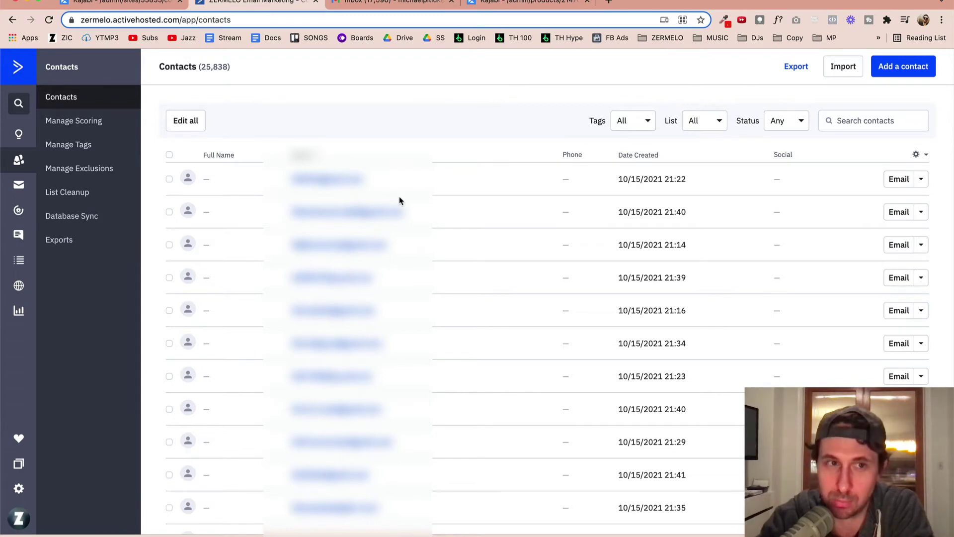
Step: Open Manage Lists showing Customers (1,268), Master Contact List, Prospects and Test
{"action": "left_click", "coordinate": [20, 262]}
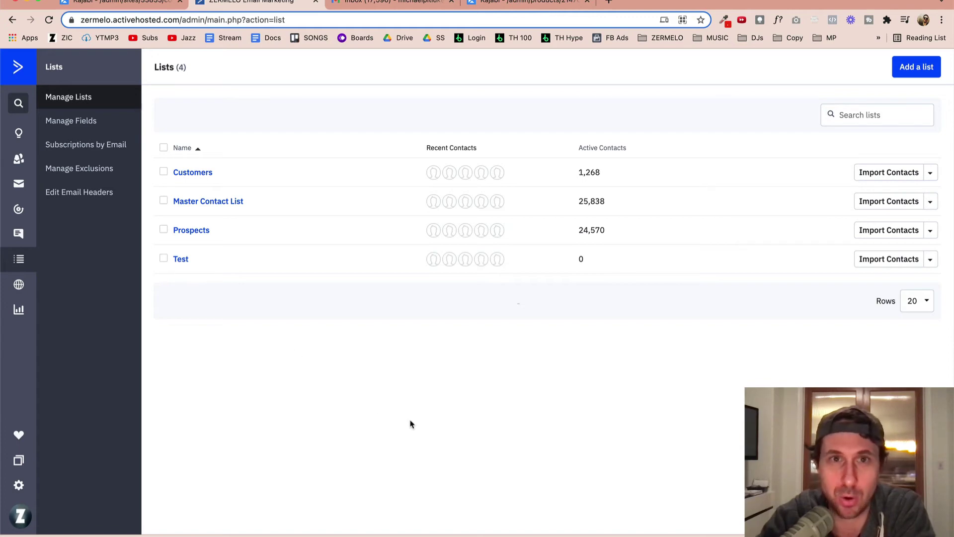
Step: Download the contacts CSV from Kajabi's export email in Gmail, then return to ActiveCampaign Lists
{"action": "key", "text": "ctrl+Tab"}
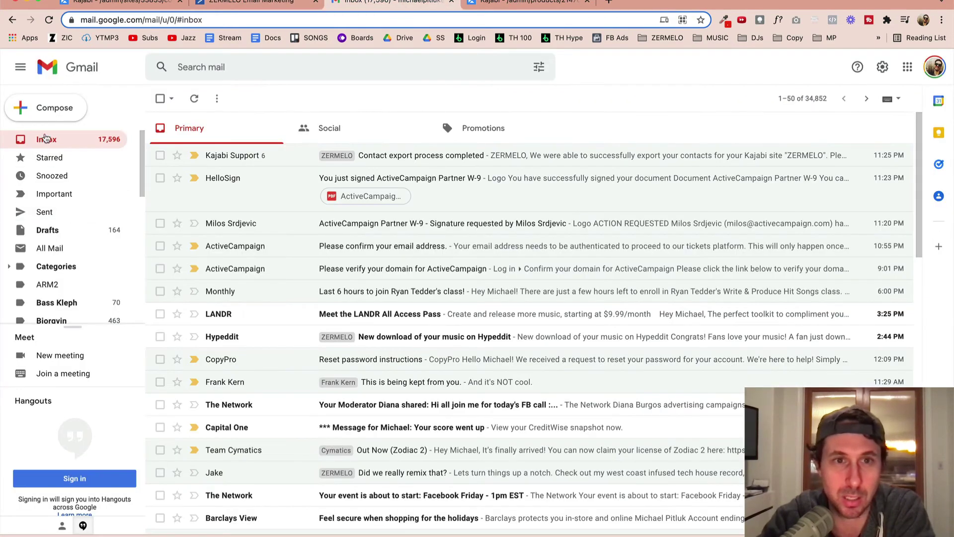
{"action": "left_click", "coordinate": [671, 0]}
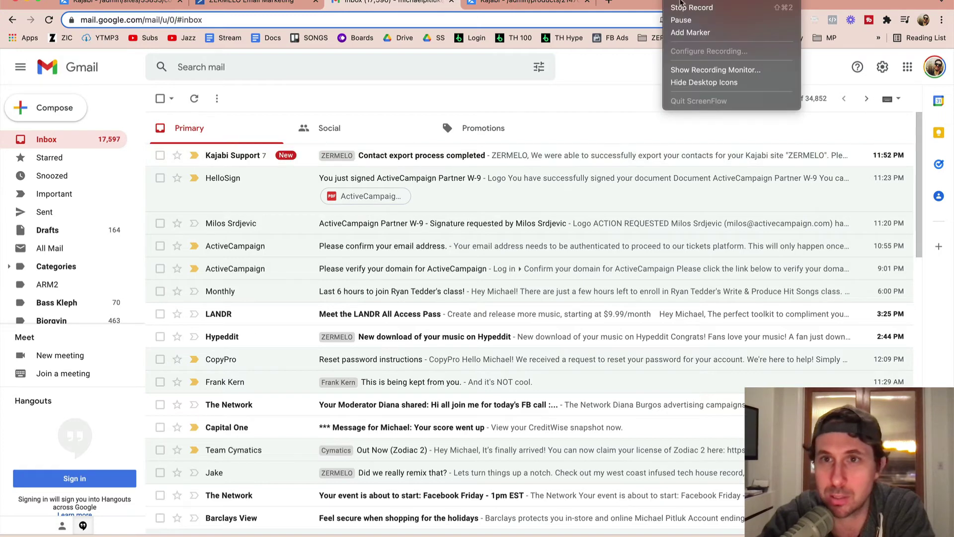
{"action": "left_click", "coordinate": [441, 156]}
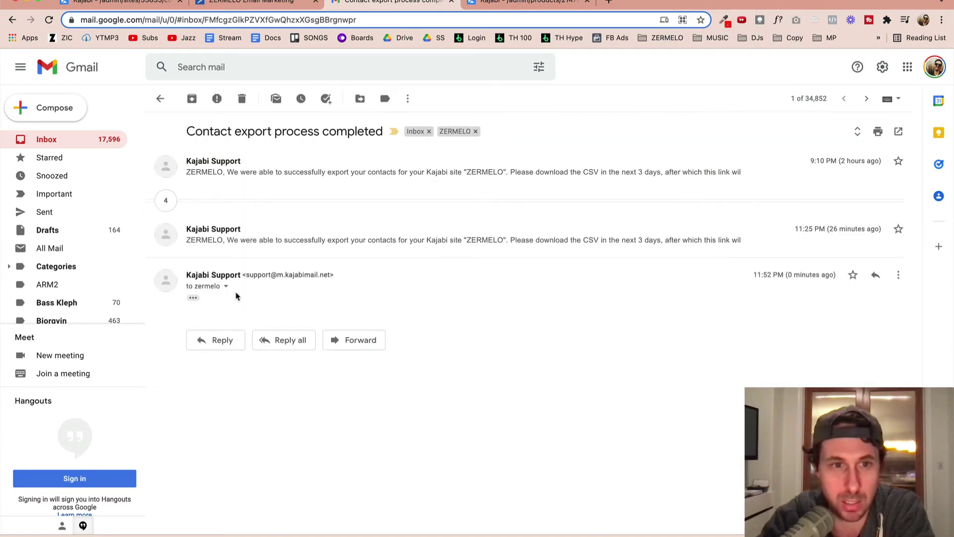
{"action": "left_click", "coordinate": [193, 298]}
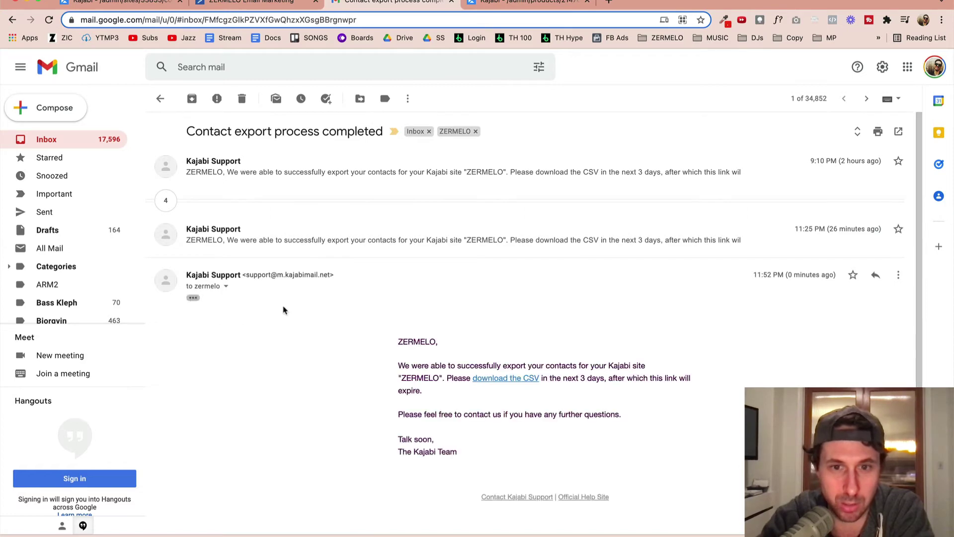
{"action": "left_click", "coordinate": [499, 379]}
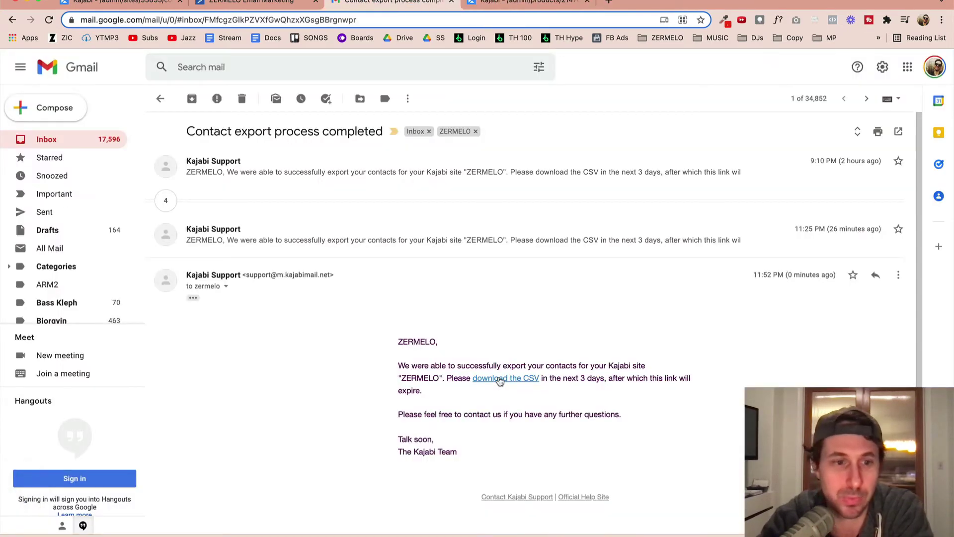
{"action": "left_click", "coordinate": [253, 2]}
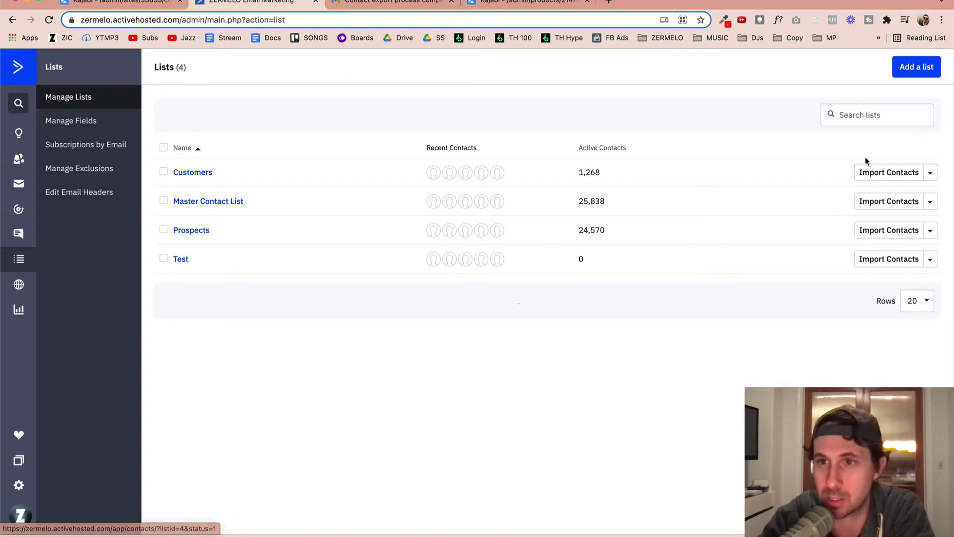
Step: Import the newest site_33833_contacts CSV from Downloads into the Customers list
{"action": "left_click", "coordinate": [885, 174]}
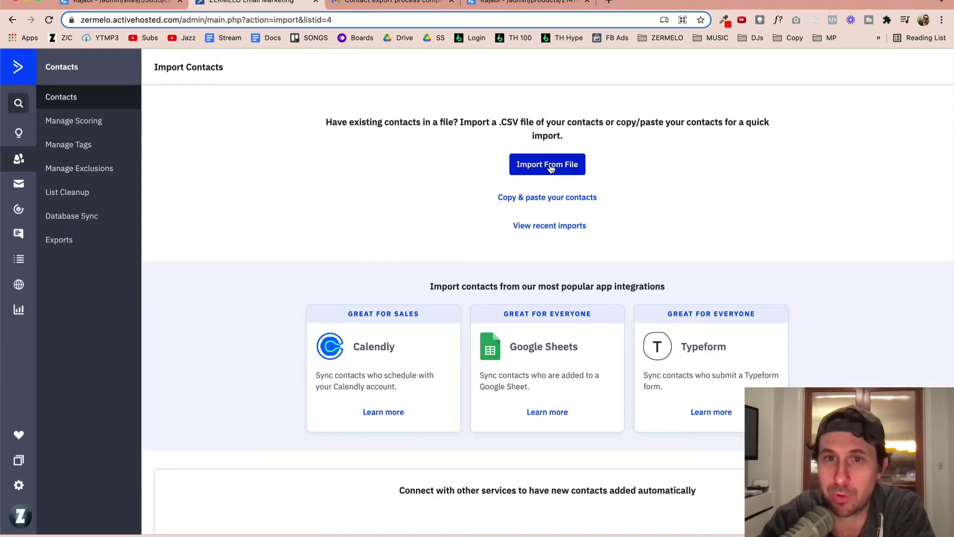
{"action": "left_click", "coordinate": [550, 166]}
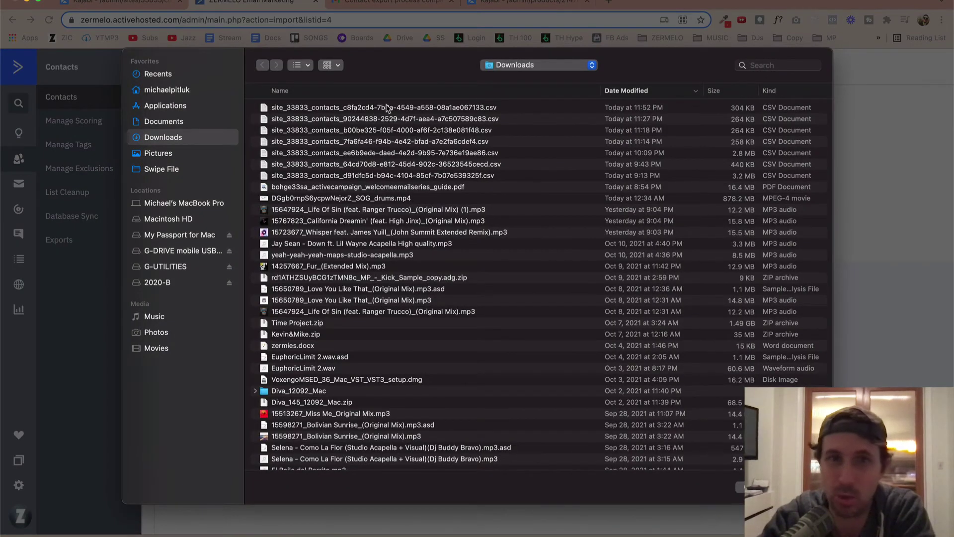
{"action": "double_click", "coordinate": [386, 107]}
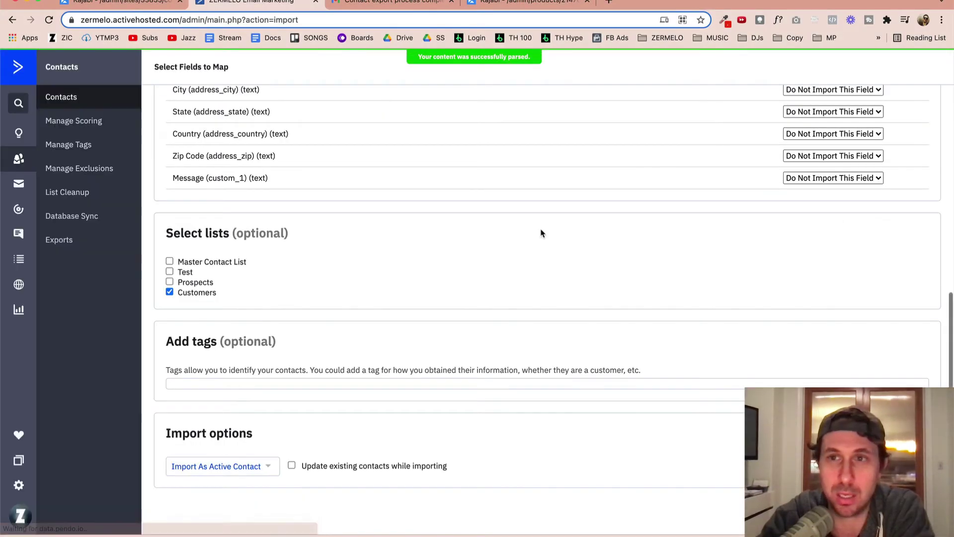
Step: Set Name, Last Name and Created At to 'Do Not Import This Field', leaving Email mapped
{"action": "scroll", "coordinate": [541, 233], "scroll_direction": "up", "scroll_amount": 10}
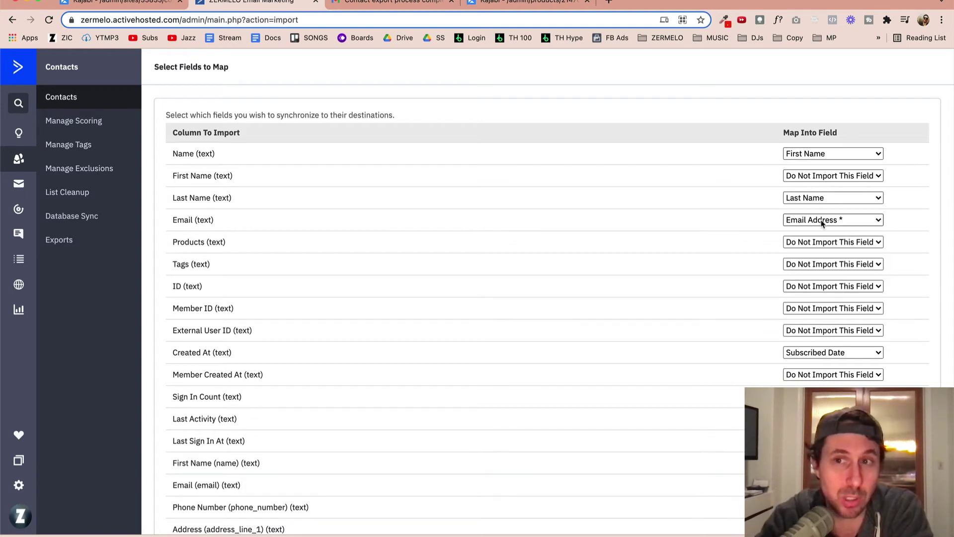
{"action": "left_click", "coordinate": [821, 152]}
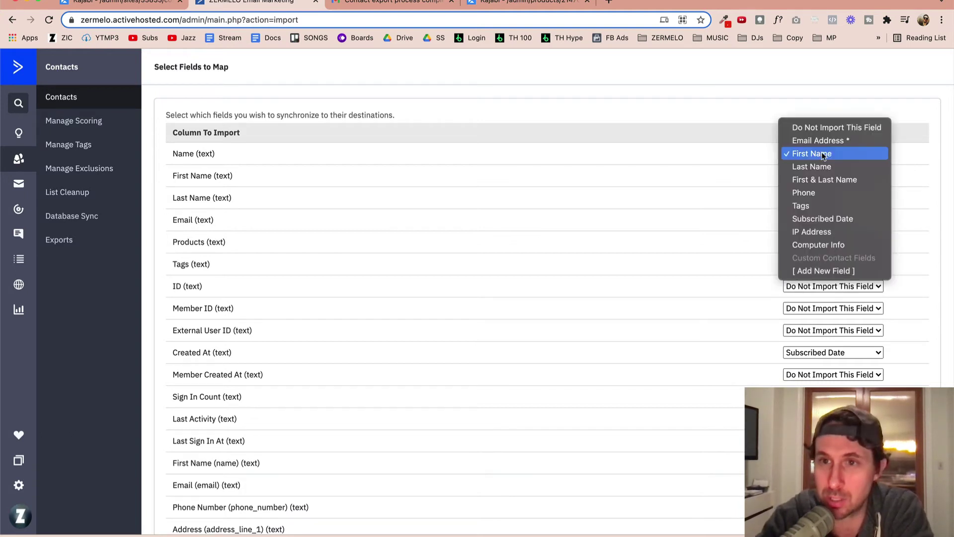
{"action": "left_click", "coordinate": [825, 126]}
{"action": "left_click", "coordinate": [809, 198]}
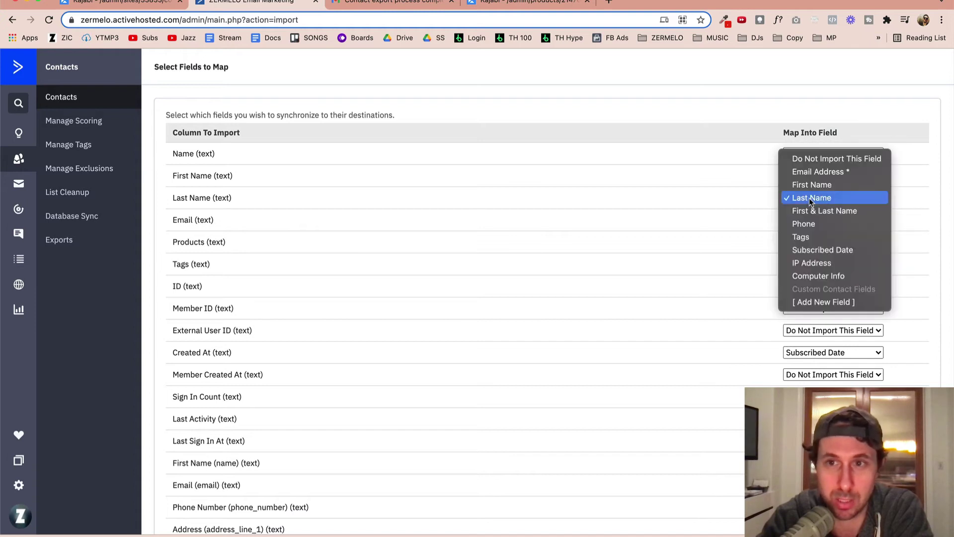
{"action": "left_click", "coordinate": [834, 158]}
{"action": "left_click", "coordinate": [820, 352]}
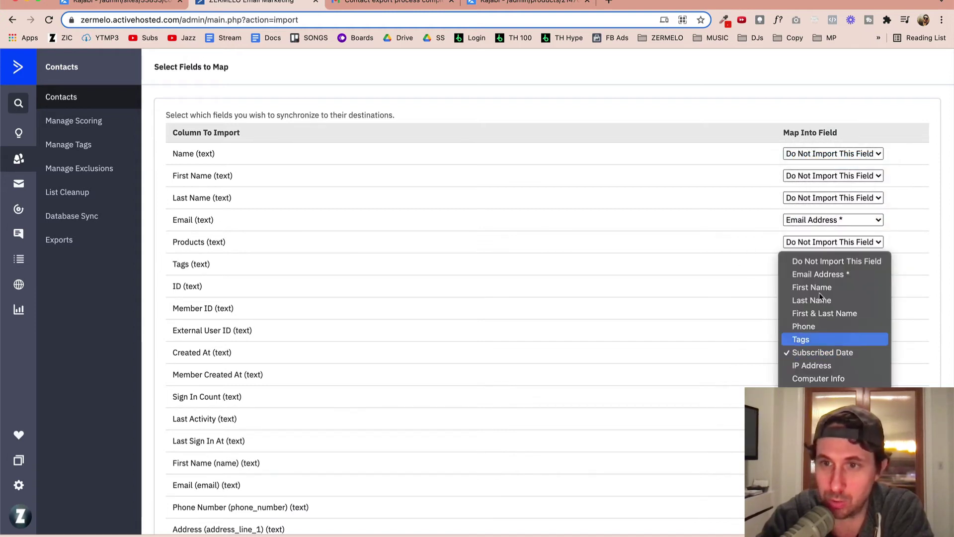
{"action": "left_click", "coordinate": [829, 262]}
{"action": "scroll", "coordinate": [623, 263], "scroll_direction": "down", "scroll_amount": 10}
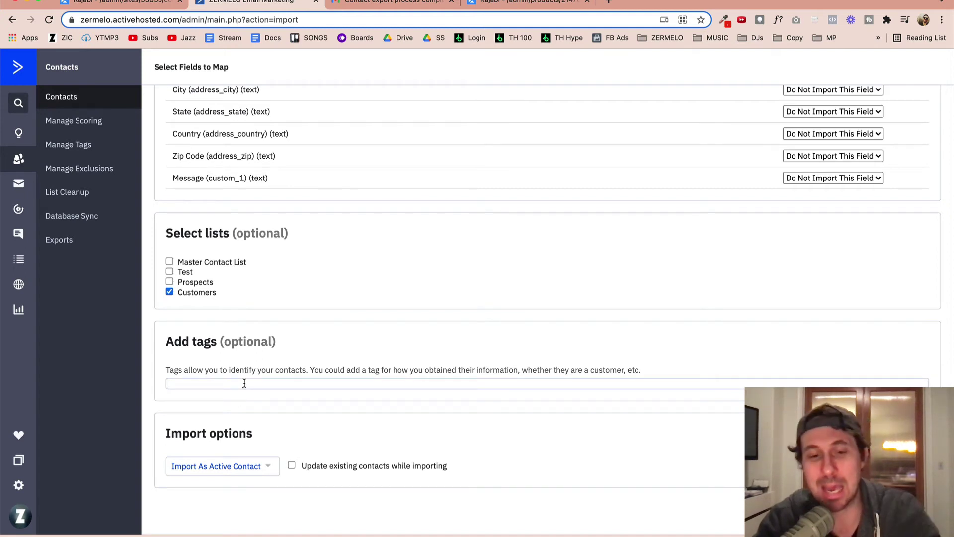
Step: Add the 'Customer - Solardo' tag and enable 'Update existing contacts while importing'
{"action": "type", "text": "Customer -"}
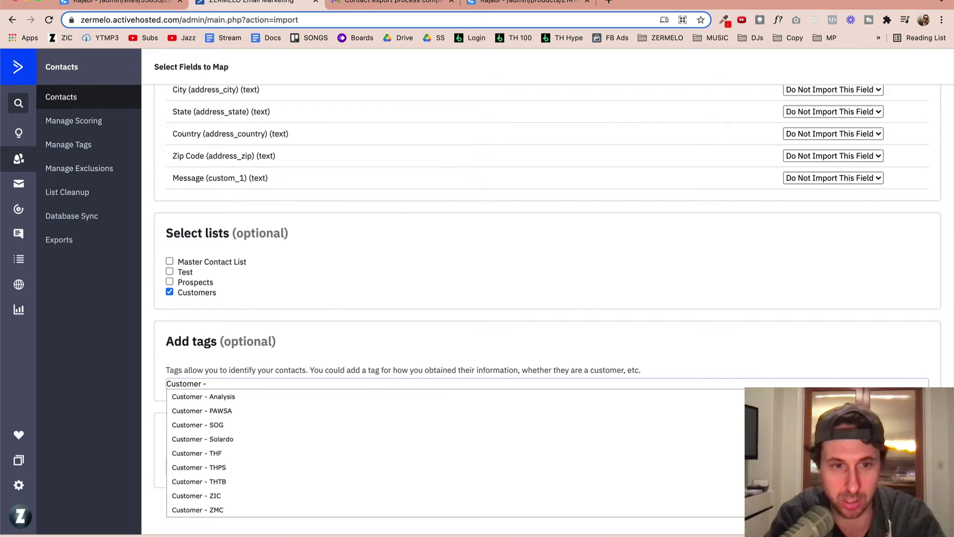
{"action": "left_click", "coordinate": [220, 438]}
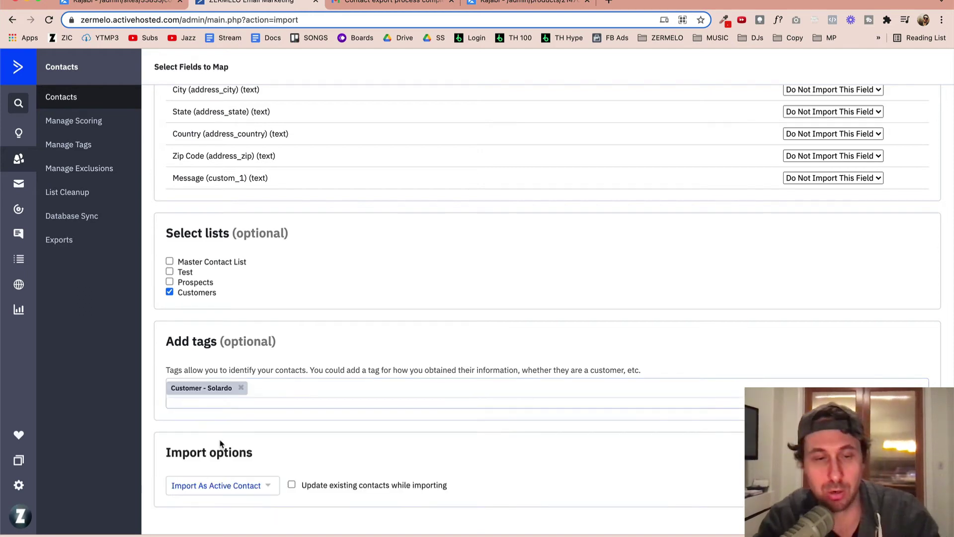
{"action": "scroll", "coordinate": [389, 451], "scroll_direction": "down", "scroll_amount": 1}
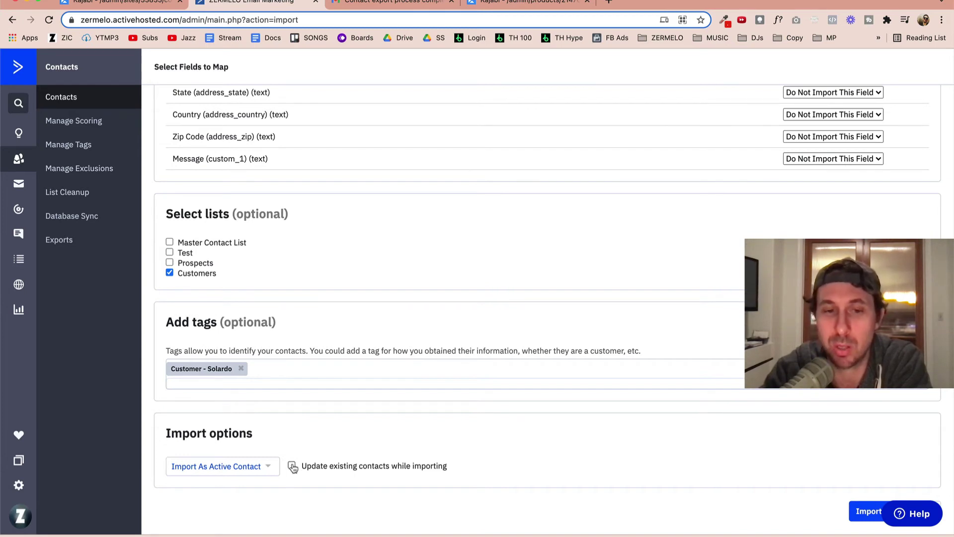
{"action": "left_click", "coordinate": [292, 468]}
{"action": "scroll", "coordinate": [366, 443], "scroll_direction": "down", "scroll_amount": 2}
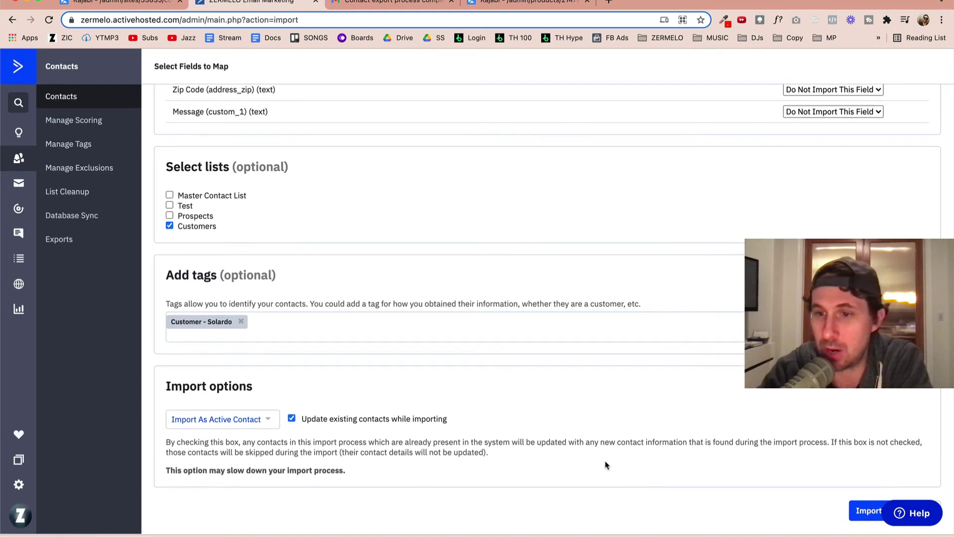
Step: Start the import and wait until 'Your import has been completed' appears
{"action": "left_click", "coordinate": [866, 512]}
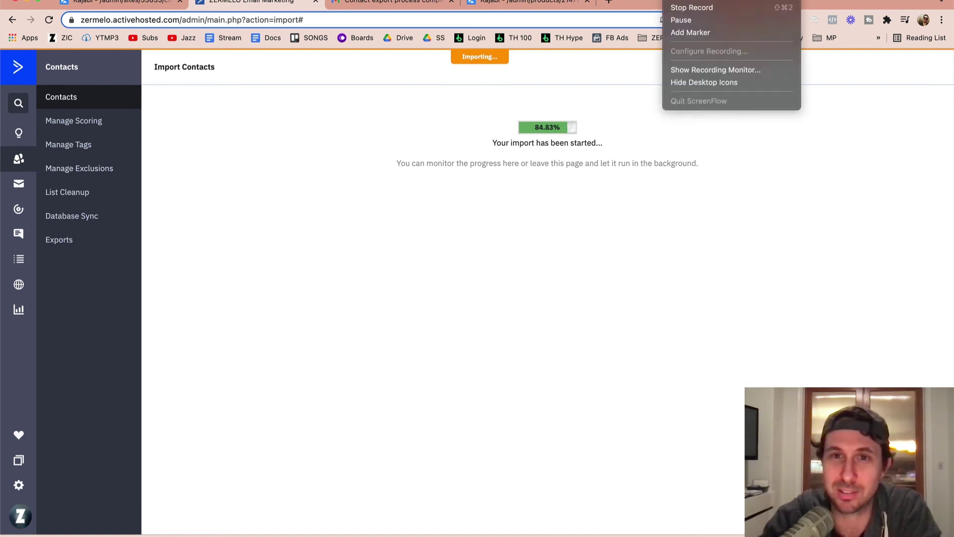
{"action": "key", "text": "Escape"}
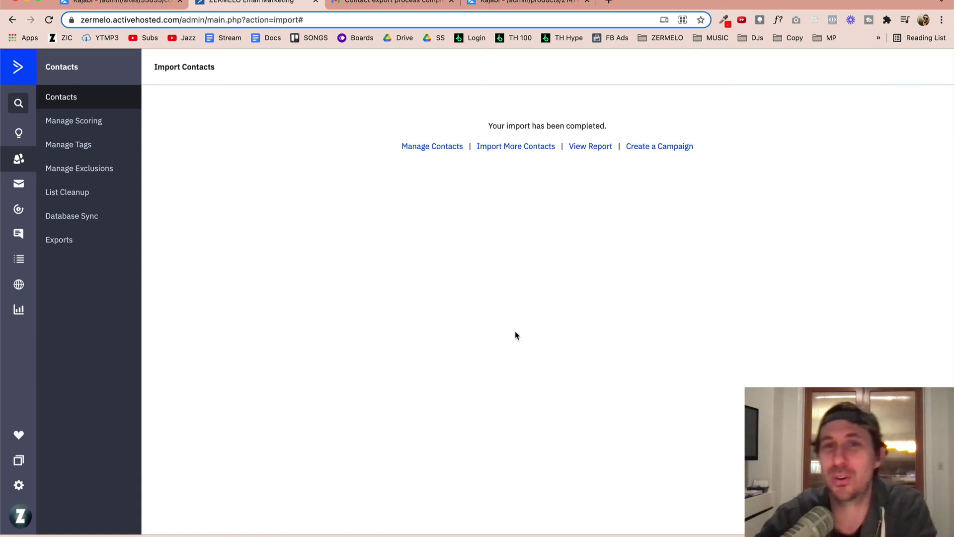
{"action": "left_click", "coordinate": [598, 146]}
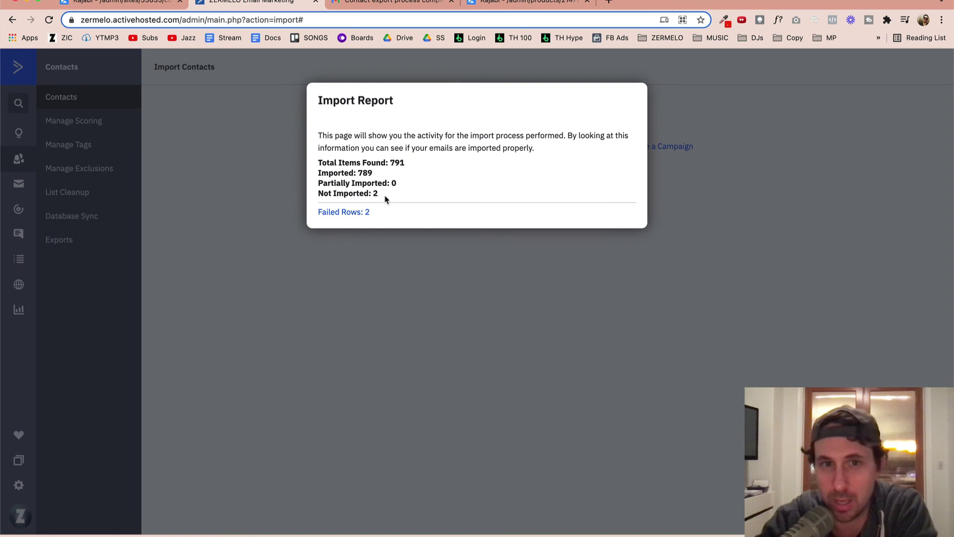
{"action": "left_click_drag", "start_coordinate": [389, 194], "coordinate": [332, 161]}
{"action": "left_click", "coordinate": [400, 185]}
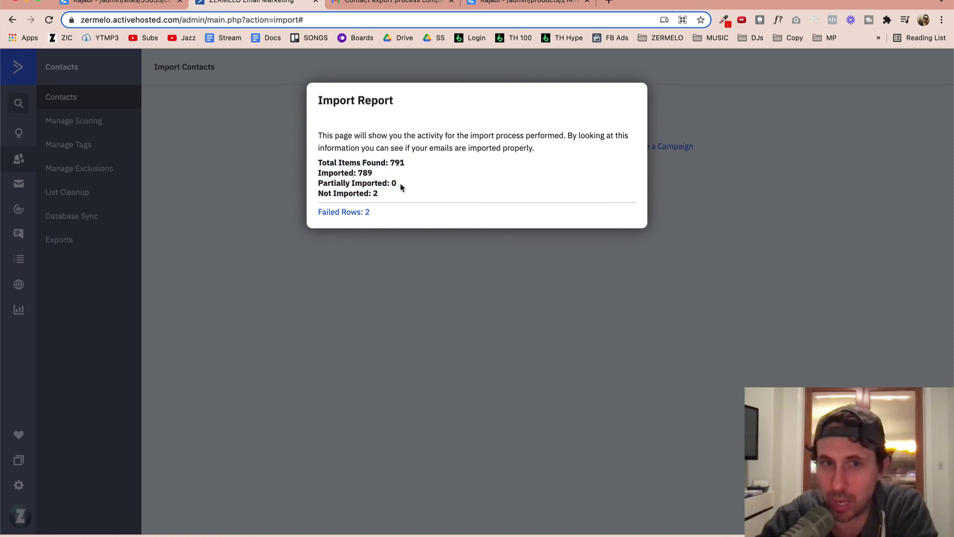
{"action": "left_click", "coordinate": [352, 215]}
{"action": "left_click_drag", "start_coordinate": [319, 219], "coordinate": [490, 241]}
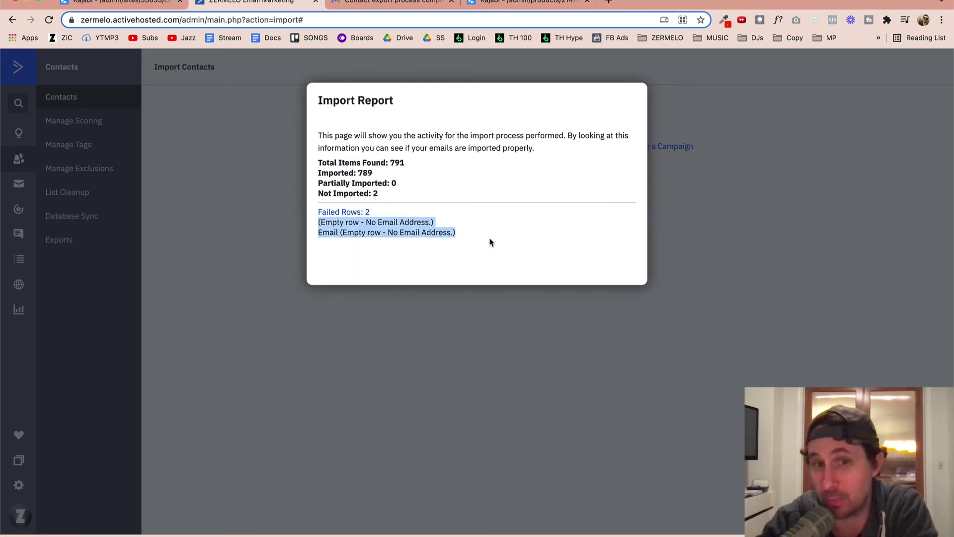
{"action": "left_click", "coordinate": [448, 342]}
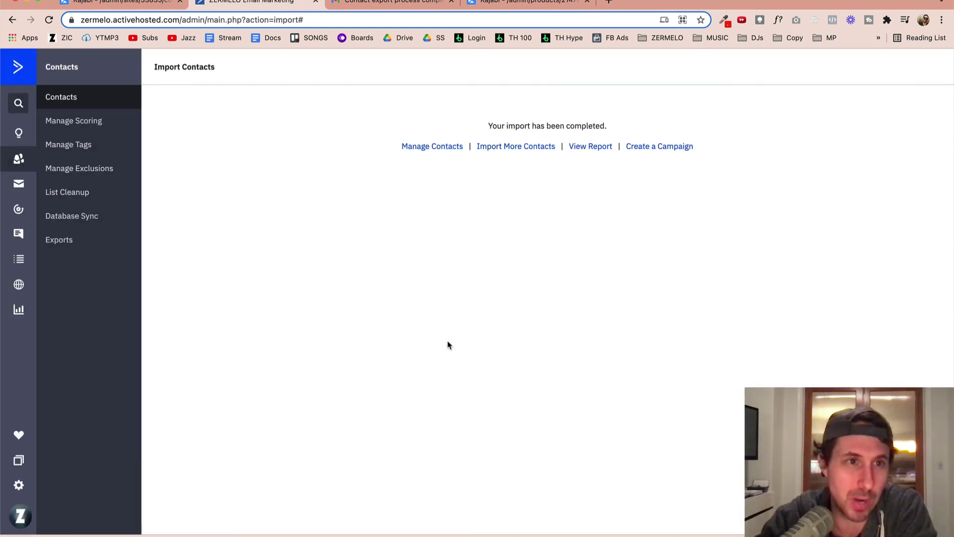
Step: Open Manage Tags and check that Customer - Solardo lists 789 contacts
{"action": "left_click", "coordinate": [19, 159]}
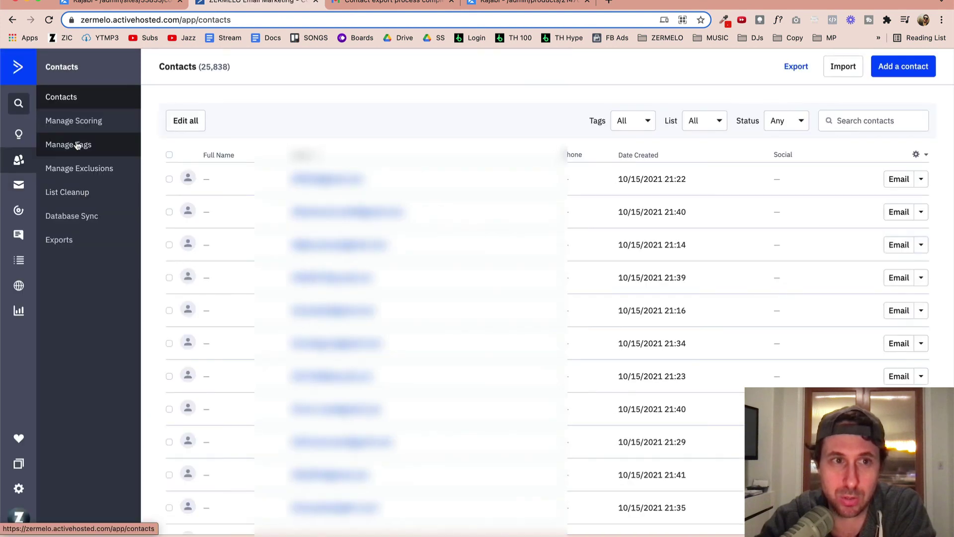
{"action": "left_click", "coordinate": [76, 145]}
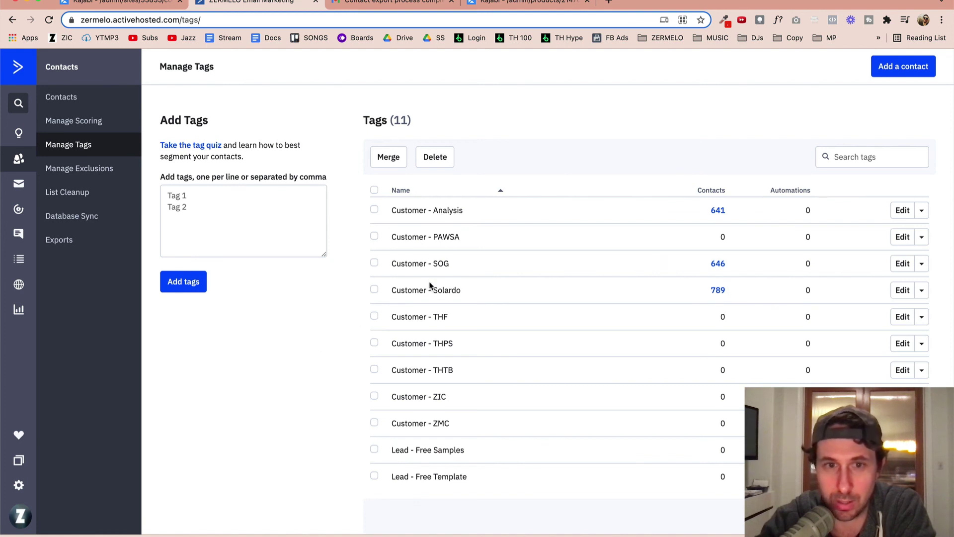
{"action": "left_click_drag", "start_coordinate": [388, 294], "coordinate": [748, 294]}
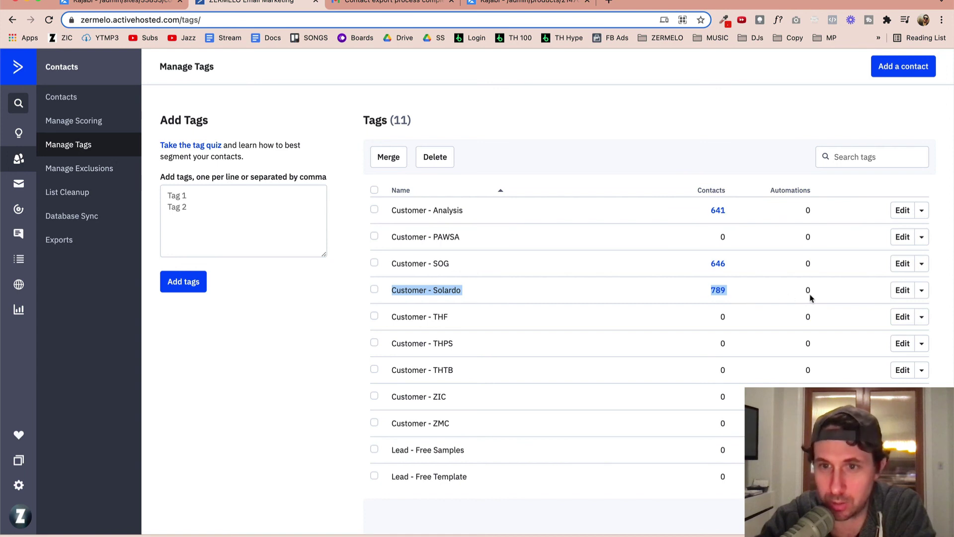
{"action": "left_click", "coordinate": [766, 292]}
{"action": "left_click_drag", "start_coordinate": [392, 293], "coordinate": [479, 293]}
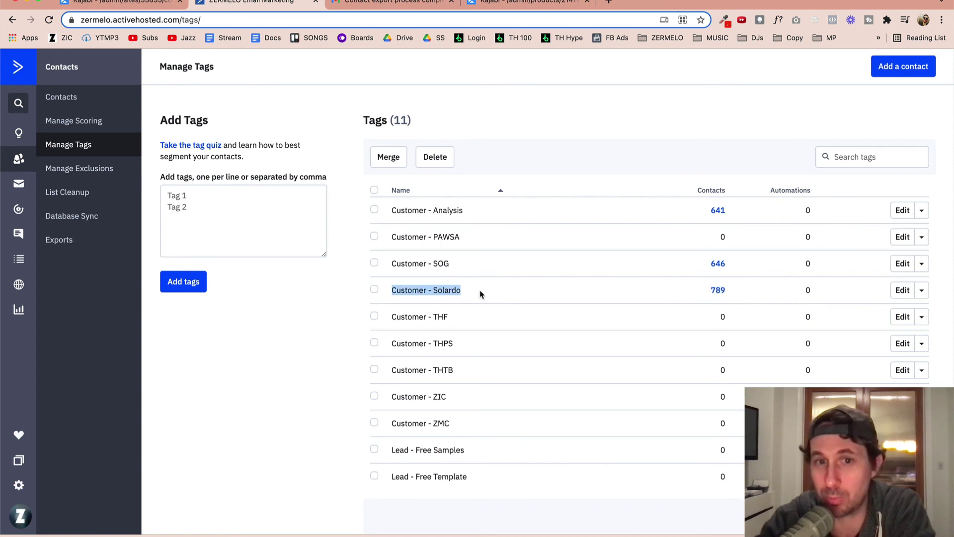